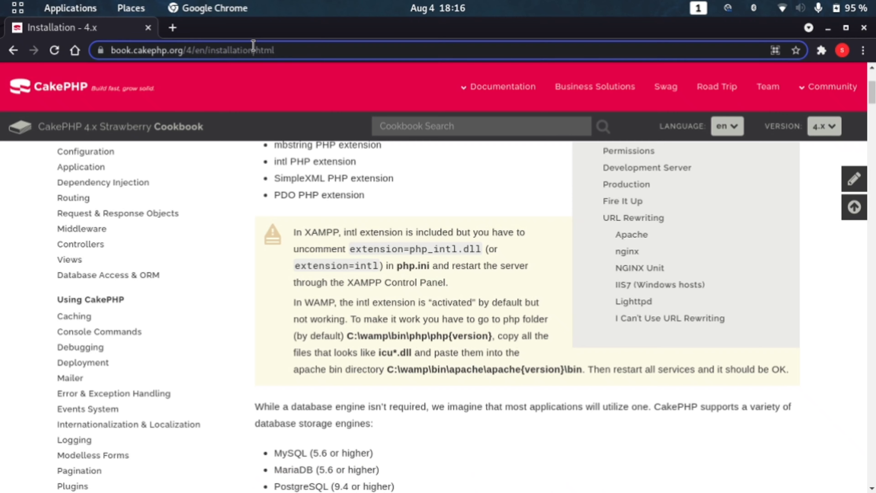
# - Load the local CakePHP site at localhost/cake in the browser
pyautogui.click(254, 50)
pyautogui.write('lo')
pyautogui.press('Right')
pyautogui.press('BackSpace')
pyautogui.press('BackSpace')
pyautogui.press('BackSpace')
pyautogui.press('BackSpace')
pyautogui.press('BackSpace')
pyautogui.press('BackSpace')
pyautogui.press('BackSpace')
pyautogui.press('BackSpace')
pyautogui.press('BackSpace')
pyautogui.press('BackSpace')
pyautogui.press('BackSpace')
pyautogui.press('BackSpace')
pyautogui.press('BackSpace')
pyautogui.press('BackSpace')
pyautogui.press('BackSpace')
pyautogui.press('BackSpace')
pyautogui.press('BackSpace')
pyautogui.press('BackSpace')
pyautogui.press('BackSpace')
pyautogui.press('BackSpace')
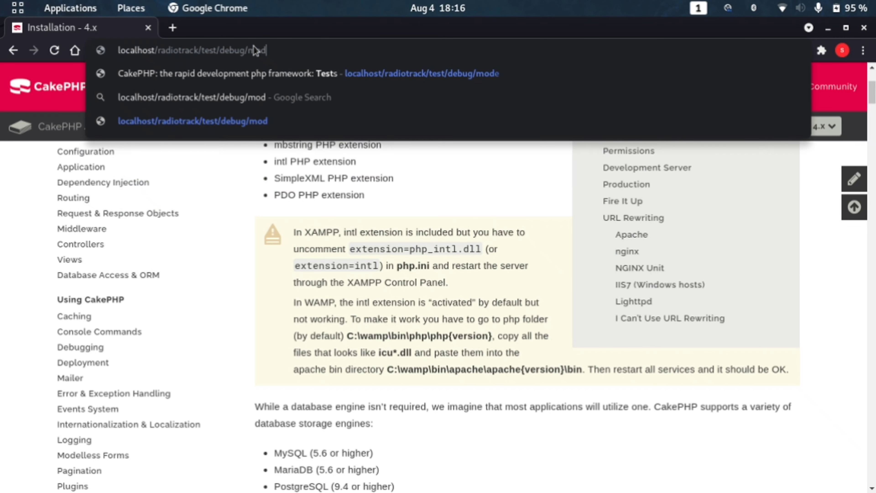
pyautogui.press('BackSpace')
pyautogui.press('BackSpace')
pyautogui.press('BackSpace')
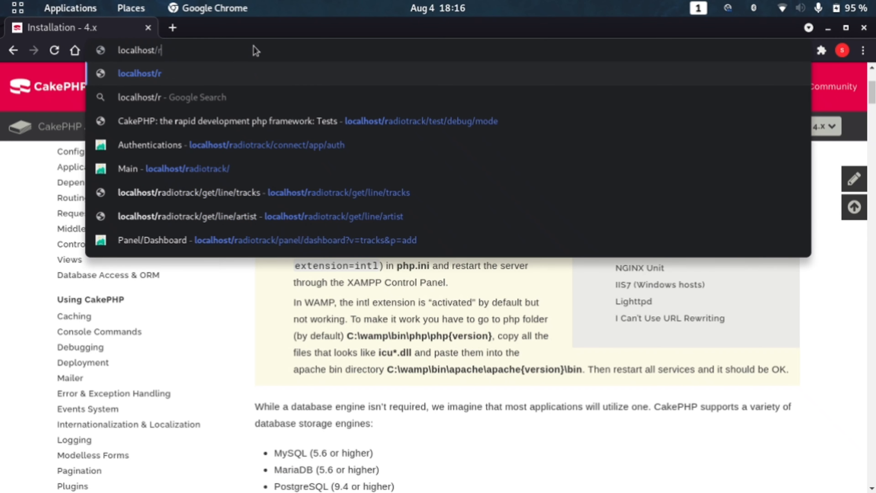
pyautogui.write('cake')
pyautogui.press('Return')
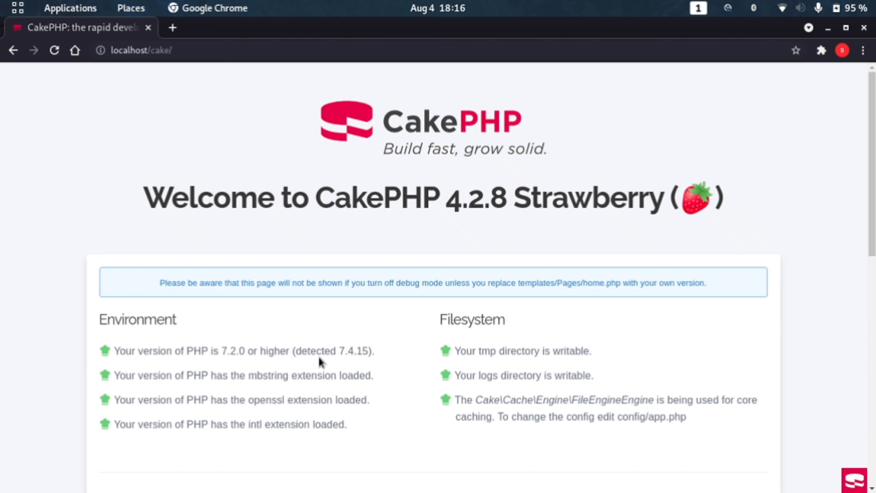
# - Review the detected PHP version and the environment, filesystem, database and DebugKit checks on the CakePHP welcome page
pyautogui.moveTo(340, 350); pyautogui.dragTo(368, 350)
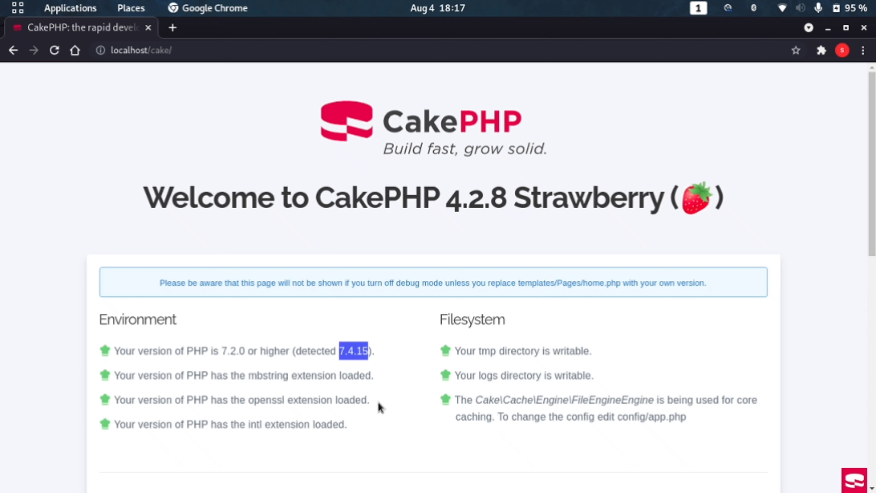
pyautogui.scroll(-3, 378, 397)
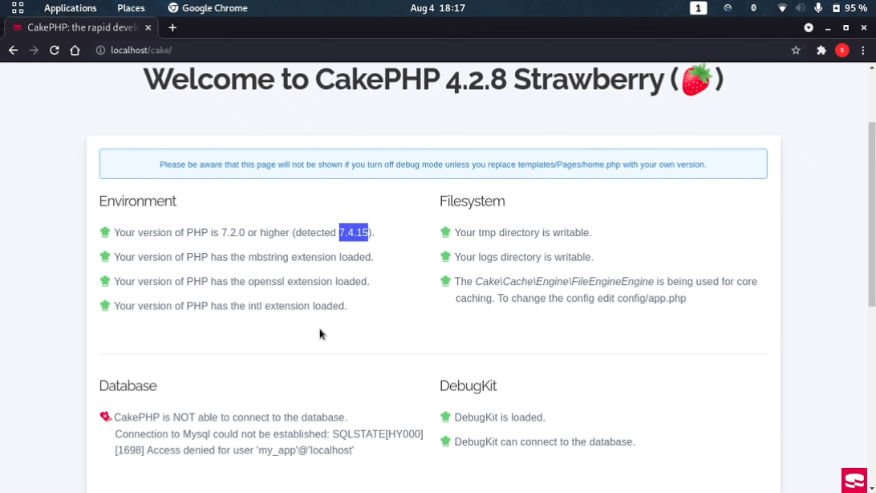
pyautogui.scroll(-5, 307, 327)
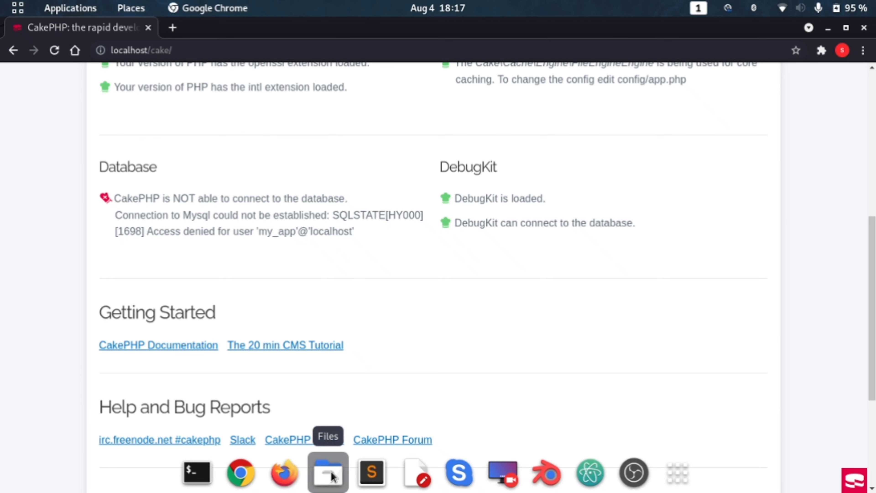
# - Switch to Files and look inside the bin, config and logs folders of the cake project
pyautogui.click(331, 476)
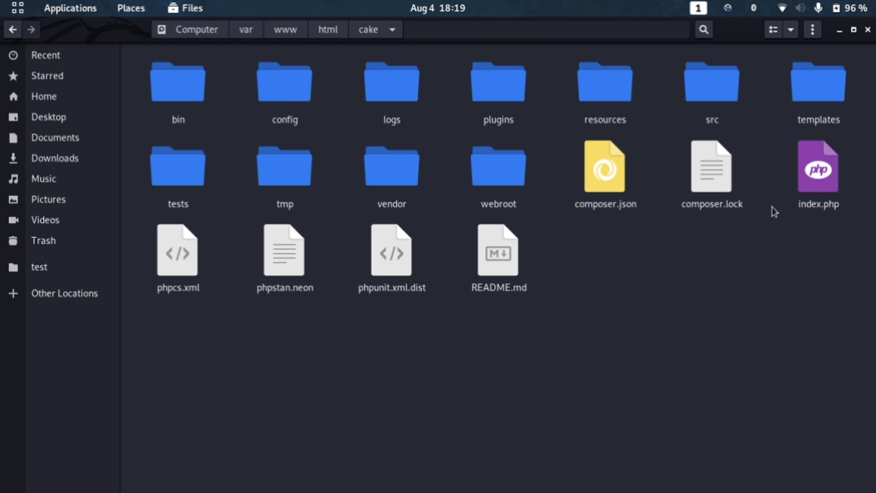
pyautogui.doubleClick(163, 100)
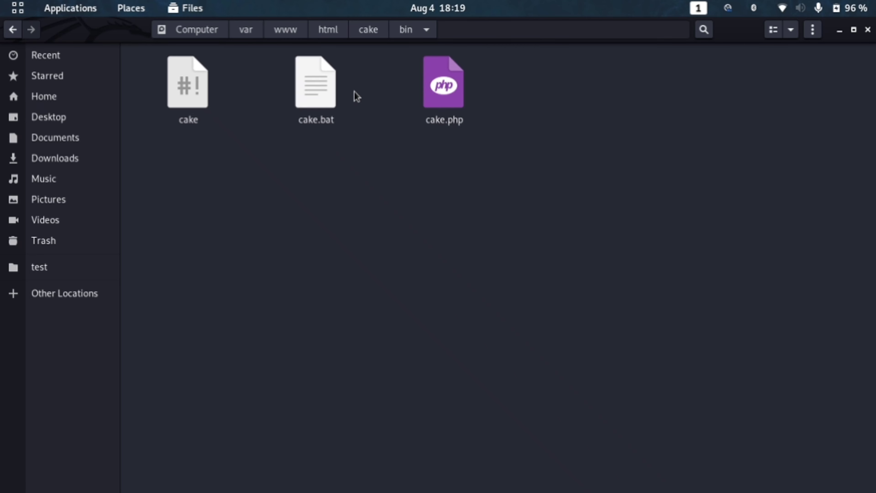
pyautogui.click(367, 29)
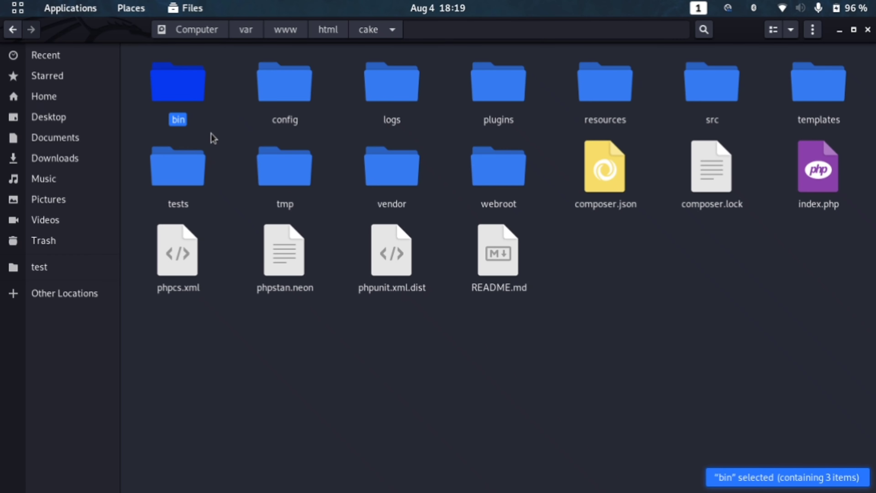
pyautogui.doubleClick(269, 91)
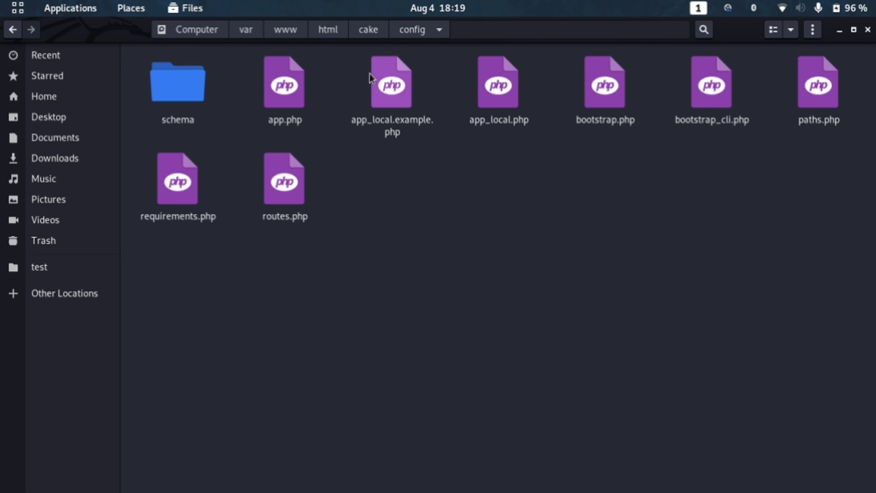
pyautogui.click(373, 35)
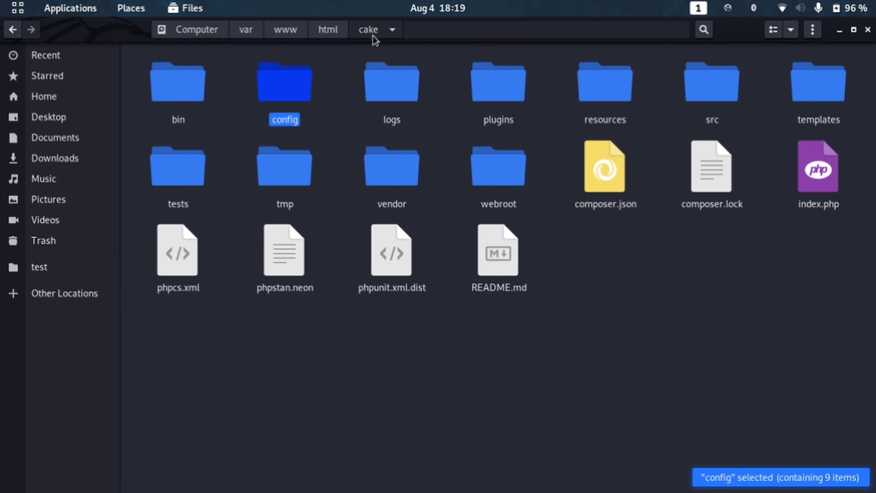
pyautogui.doubleClick(396, 95)
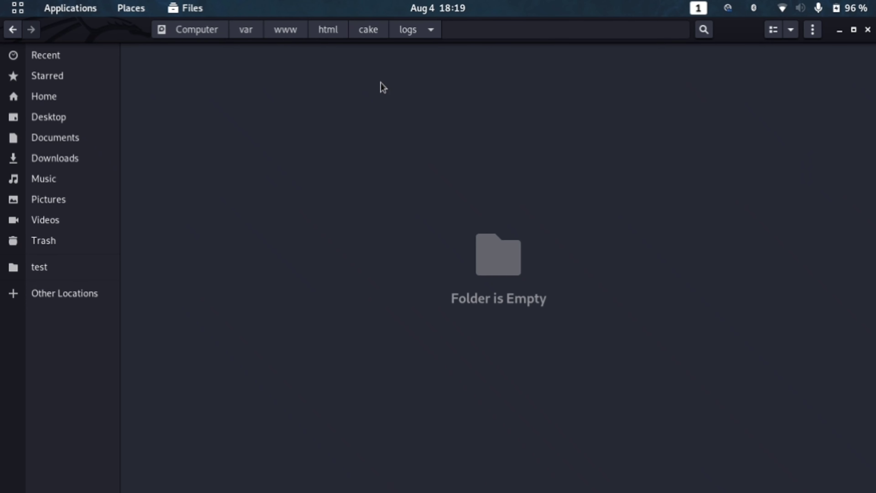
pyautogui.click(367, 36)
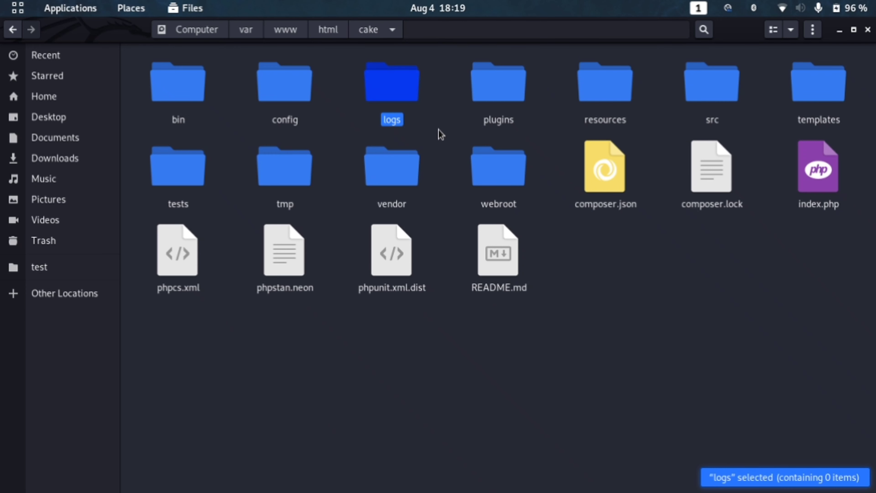
# - Look inside the cake project's plugins folder and check the resources folder's item count
pyautogui.doubleClick(507, 88)
pyautogui.click(369, 30)
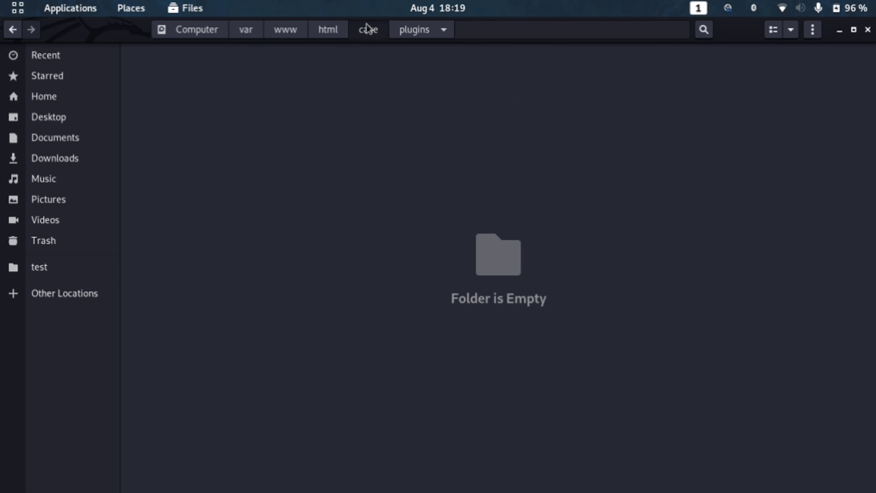
pyautogui.doubleClick(491, 84)
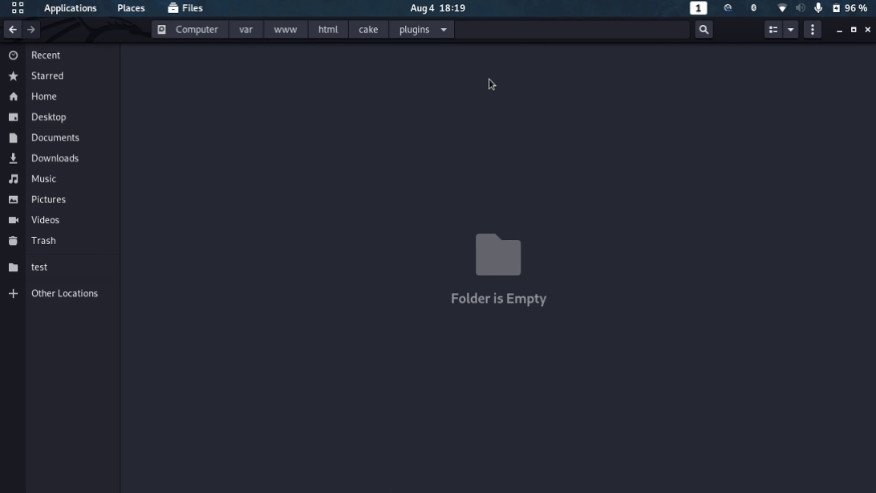
pyautogui.click(368, 30)
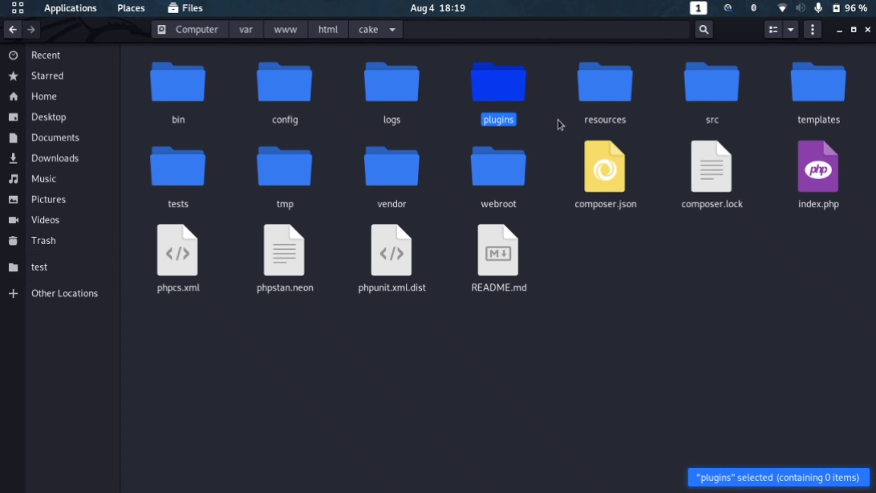
pyautogui.click(603, 101)
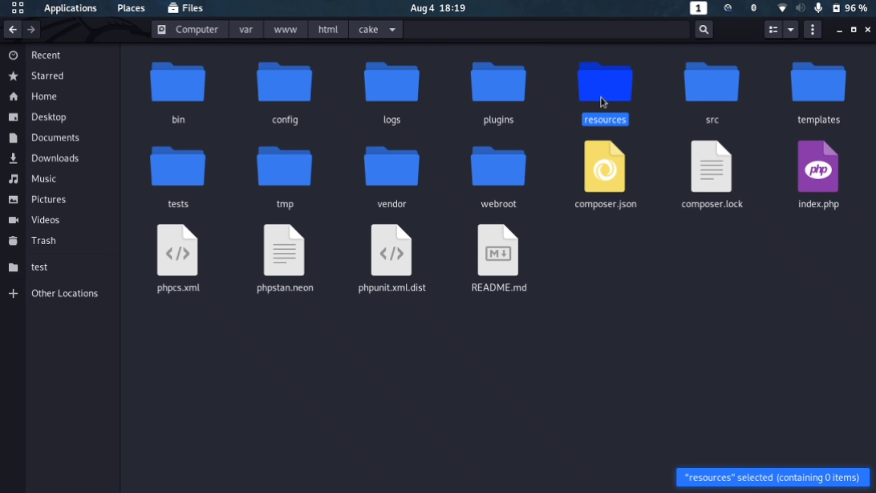
# - Examine the src folder of the cake project, checking its Controller, Model and View folders
pyautogui.doubleClick(717, 86)
pyautogui.click(405, 97)
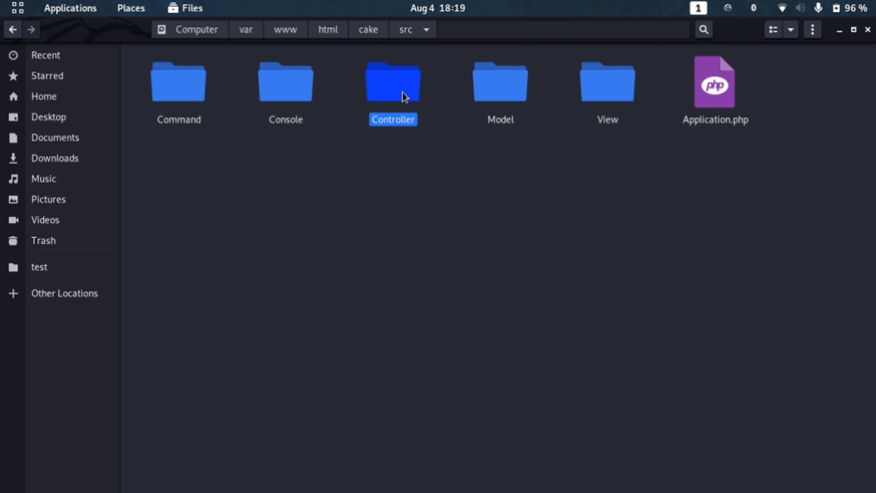
pyautogui.click(358, 34)
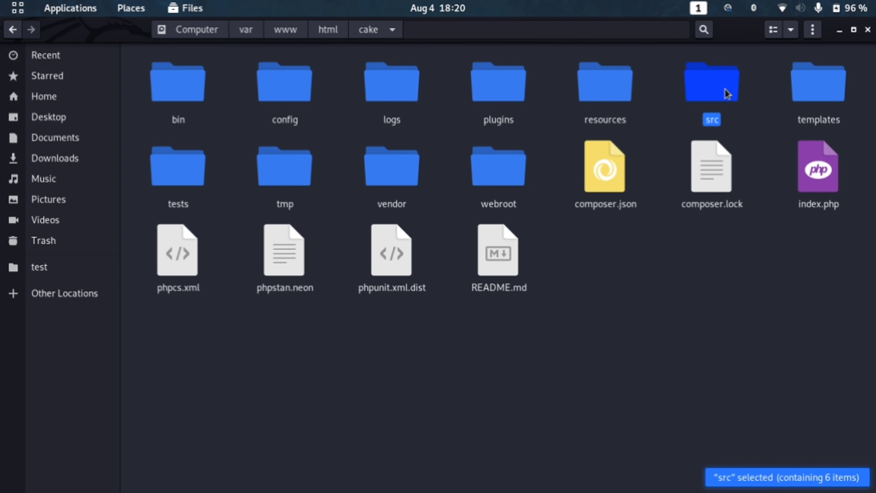
pyautogui.doubleClick(725, 88)
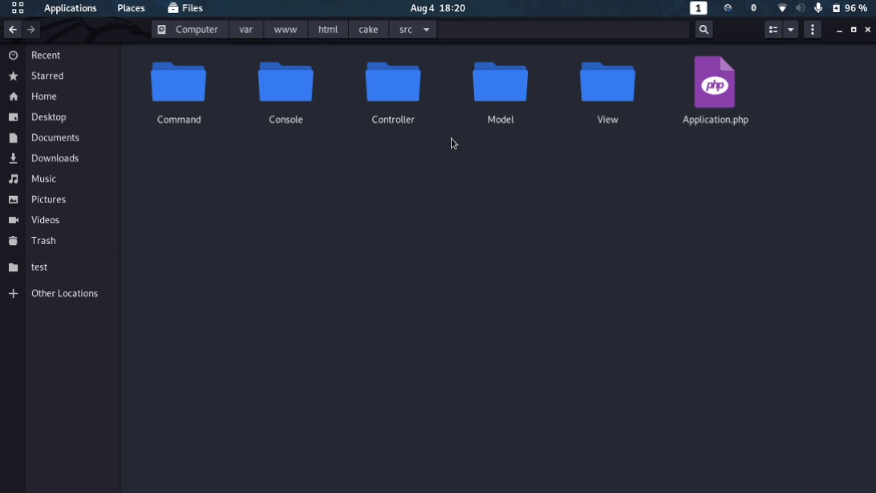
pyautogui.click(378, 81)
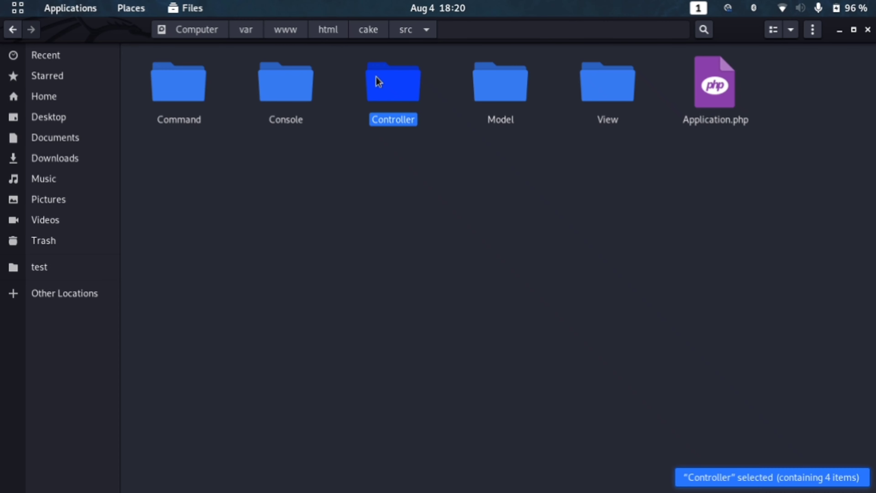
pyautogui.click(482, 100)
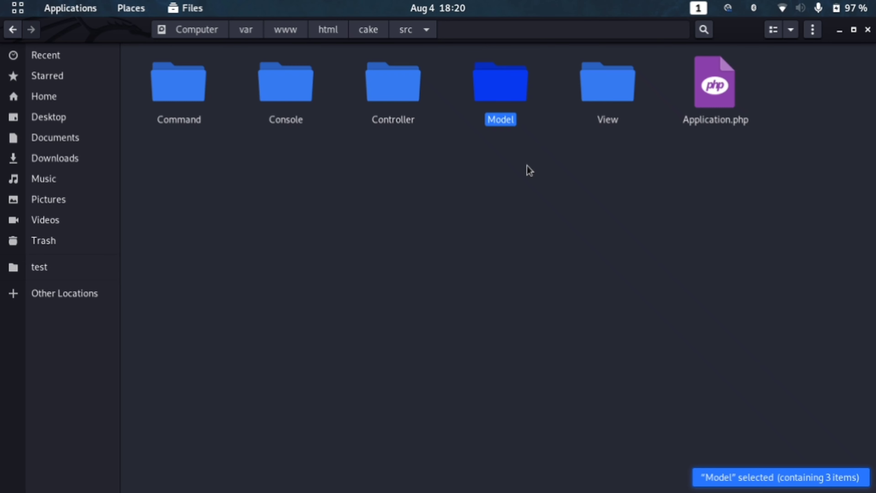
pyautogui.click(625, 124)
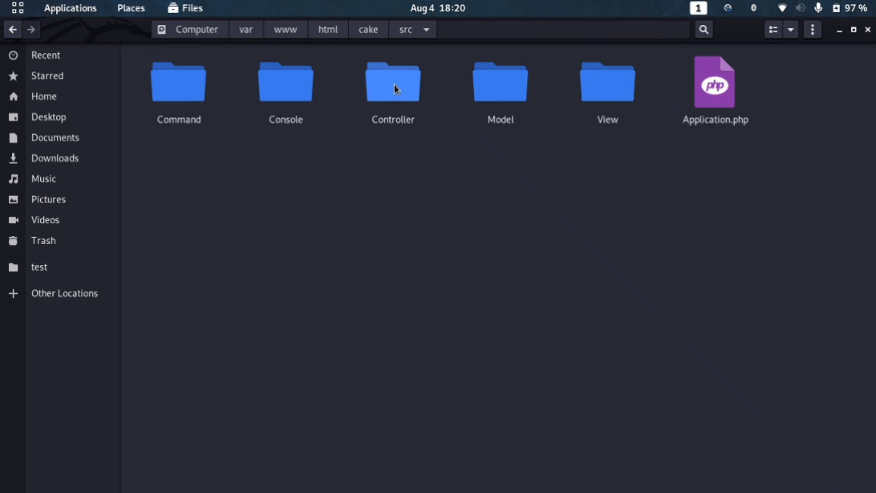
pyautogui.click(369, 30)
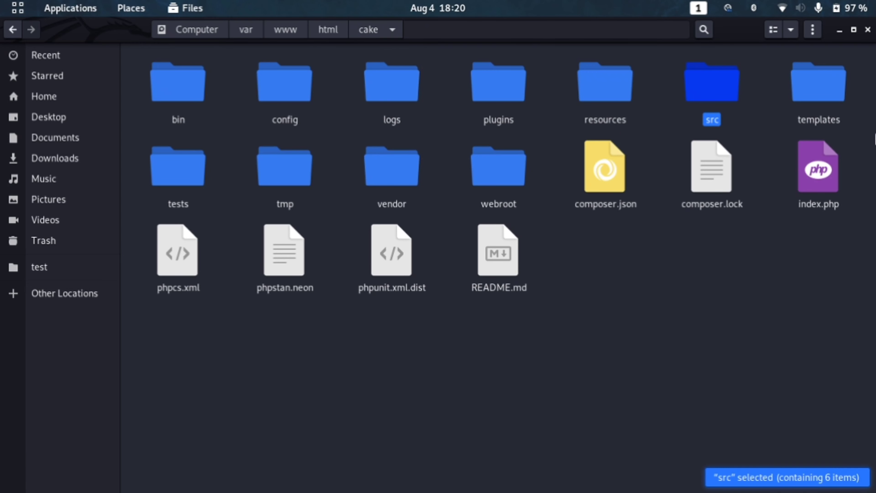
# - Examine the templates/Pages folder holding home.php and compare it with the CakePHP welcome page in Chrome
pyautogui.doubleClick(831, 104)
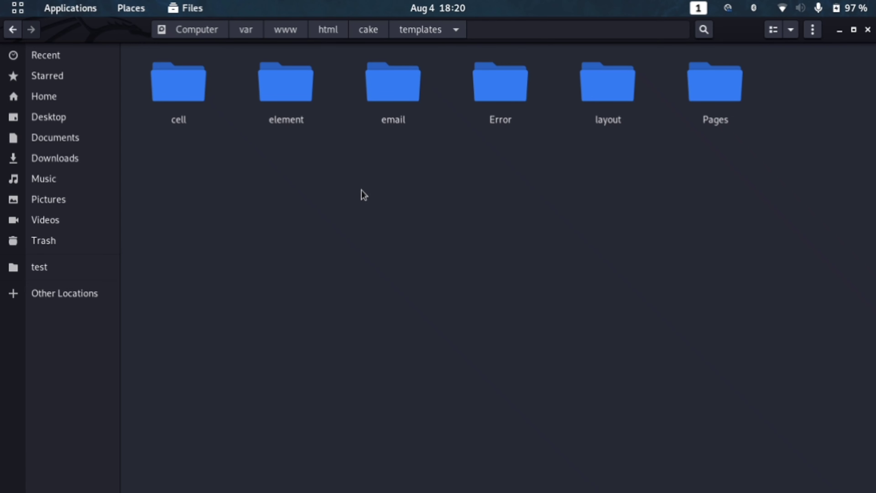
pyautogui.doubleClick(731, 105)
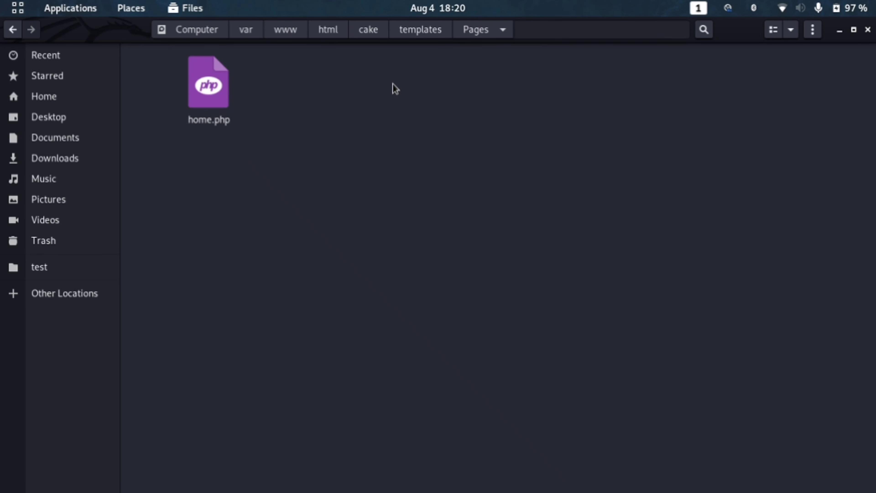
pyautogui.hotkey('alt', 'Tab')
pyautogui.scroll(10, 223, 129)
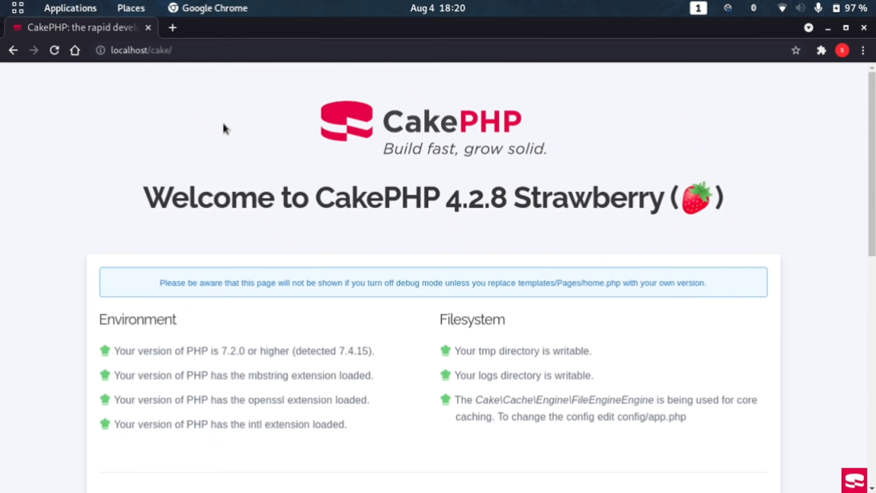
pyautogui.hotkey('alt', 'Tab')
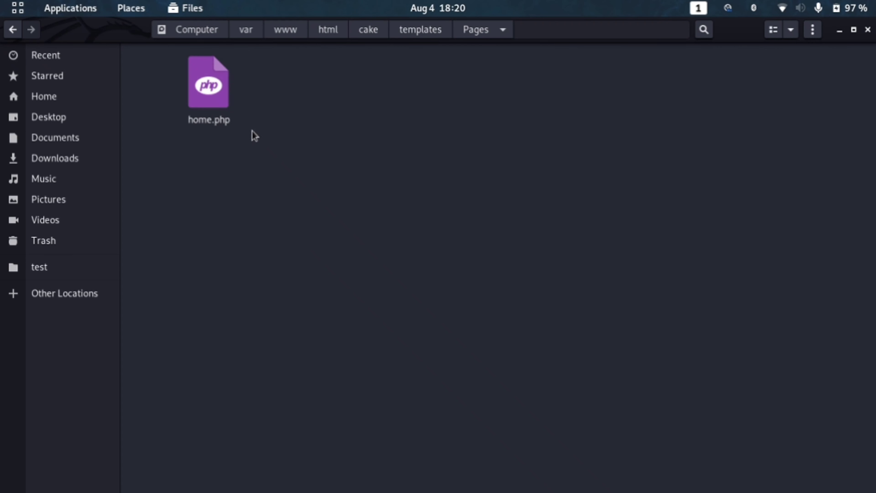
pyautogui.click(415, 33)
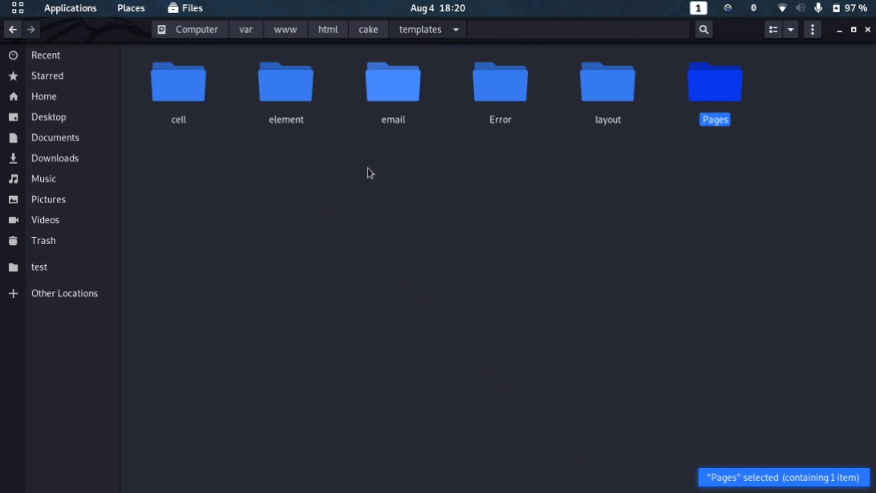
pyautogui.click(369, 31)
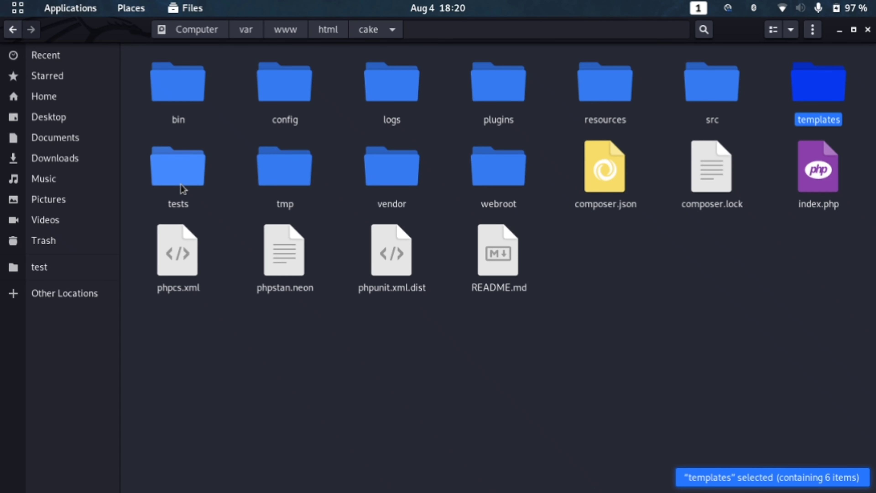
# - Look inside the tmp and webroot folders of the cake project
pyautogui.doubleClick(283, 195)
pyautogui.click(364, 33)
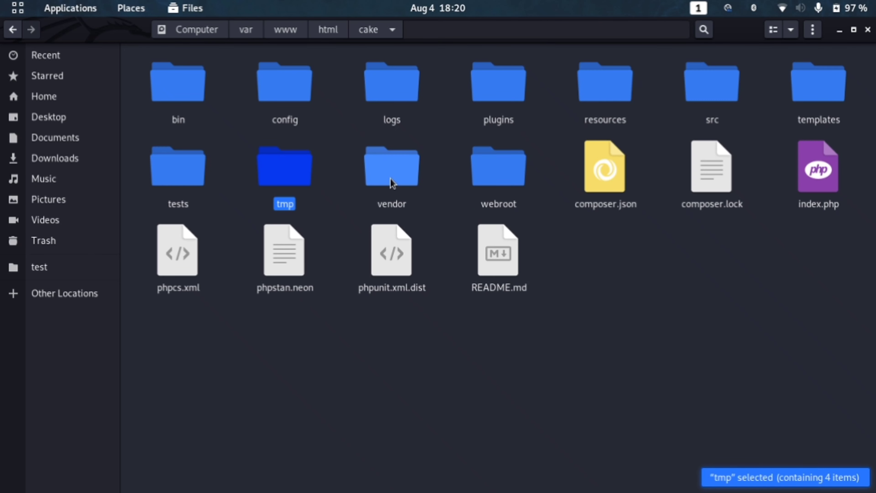
pyautogui.doubleClick(496, 189)
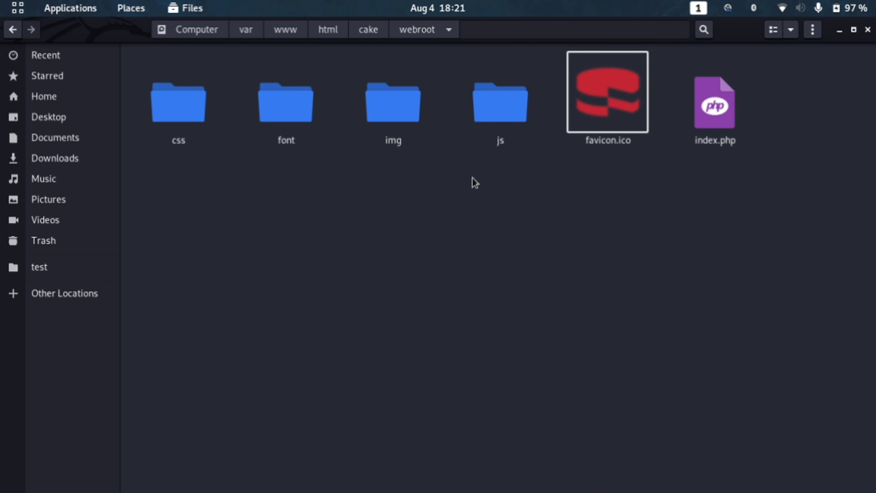
pyautogui.click(368, 29)
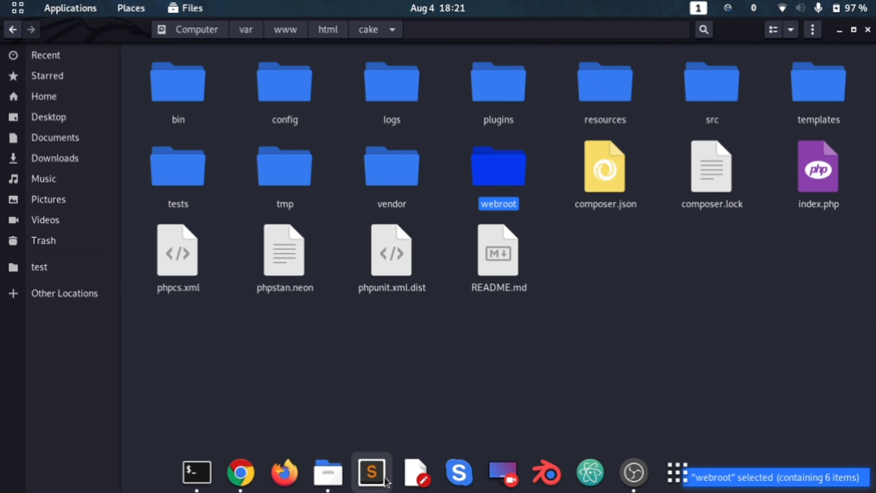
# - Switch to Sublime Text and start opening a file, browsing the computer's file system to /var/www/html
pyautogui.click(372, 472)
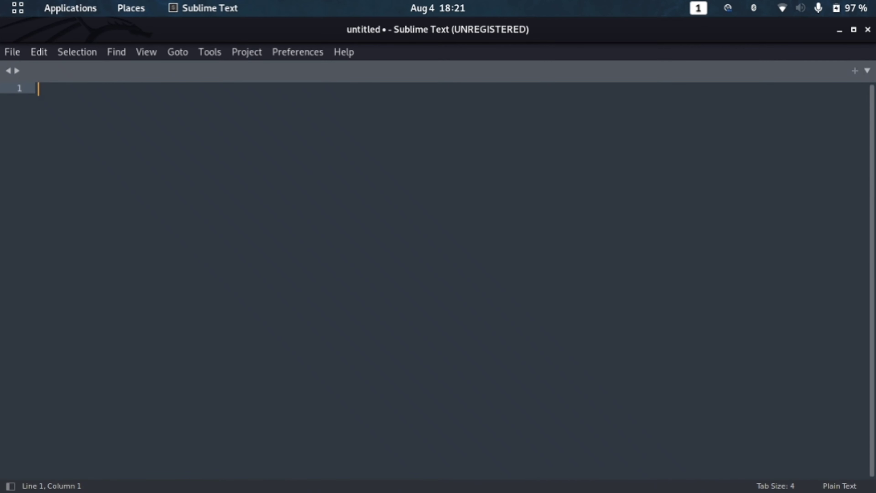
pyautogui.hotkey('ctrl', 'o')
pyautogui.click(113, 258)
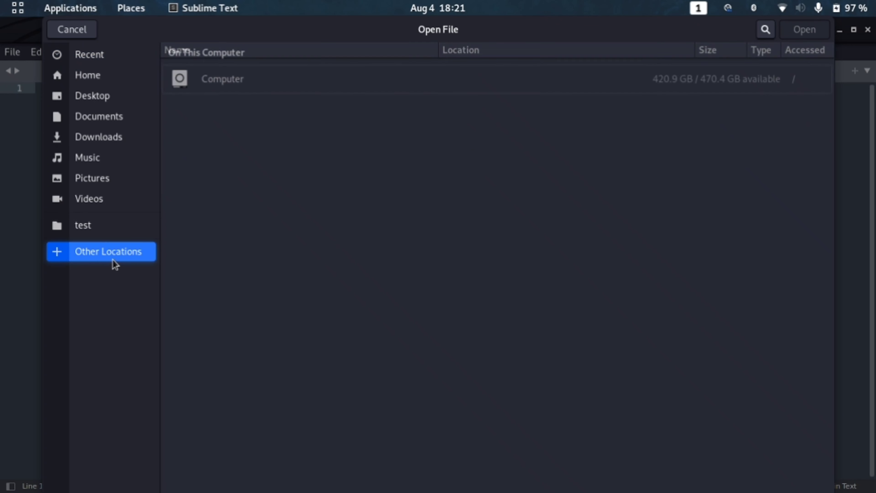
pyautogui.click(234, 79)
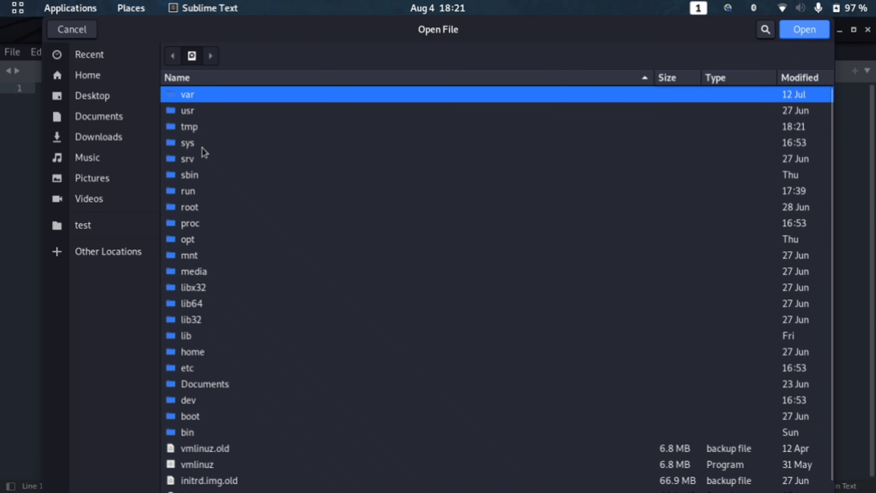
pyautogui.doubleClick(224, 94)
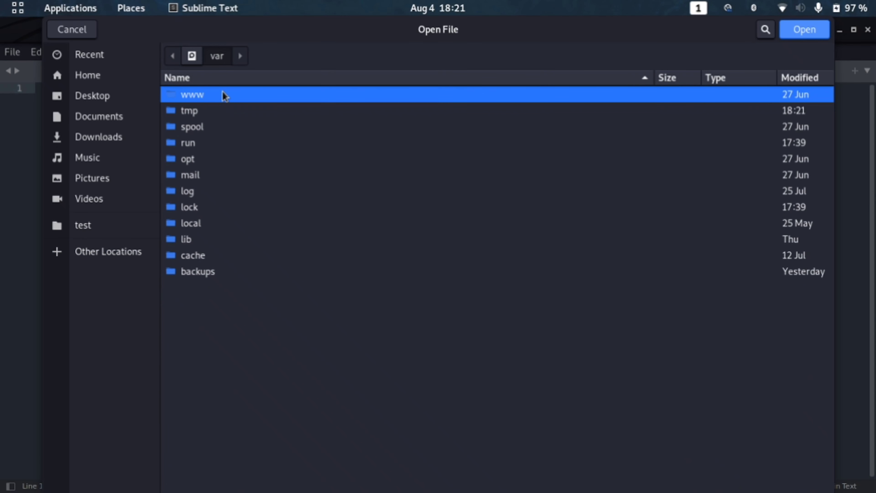
pyautogui.doubleClick(225, 94)
pyautogui.doubleClick(224, 95)
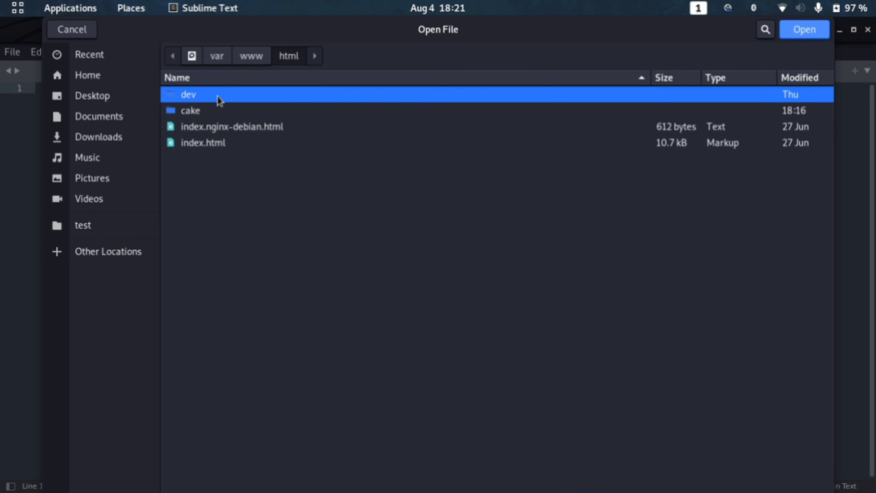
# - Open PagesController.php from the cake project's src/Controller folder
pyautogui.doubleClick(220, 98)
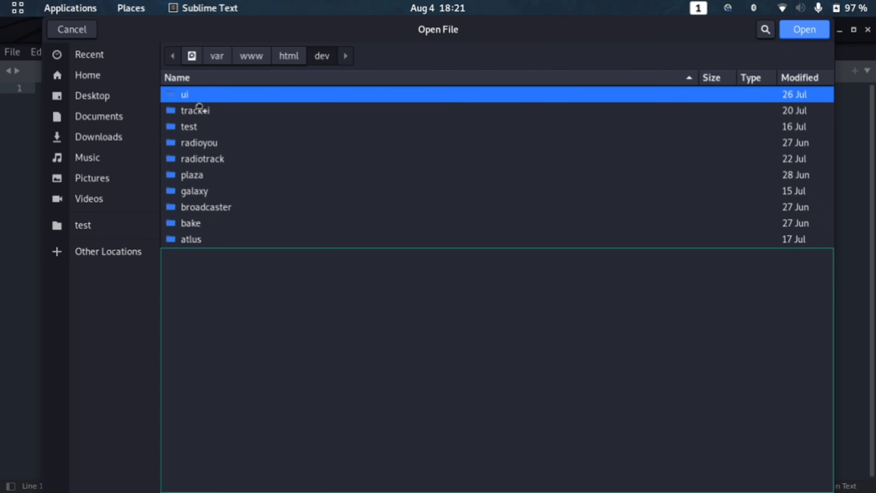
pyautogui.click(288, 57)
pyautogui.doubleClick(211, 113)
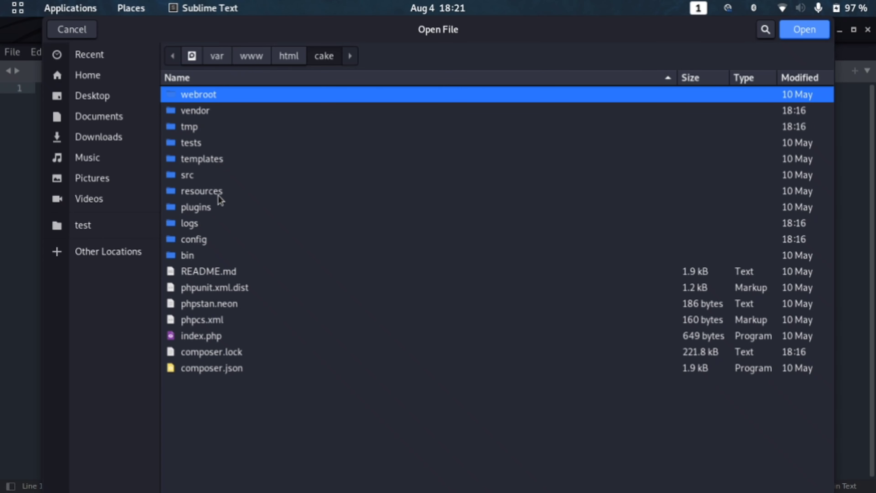
pyautogui.doubleClick(209, 175)
pyautogui.doubleClick(216, 130)
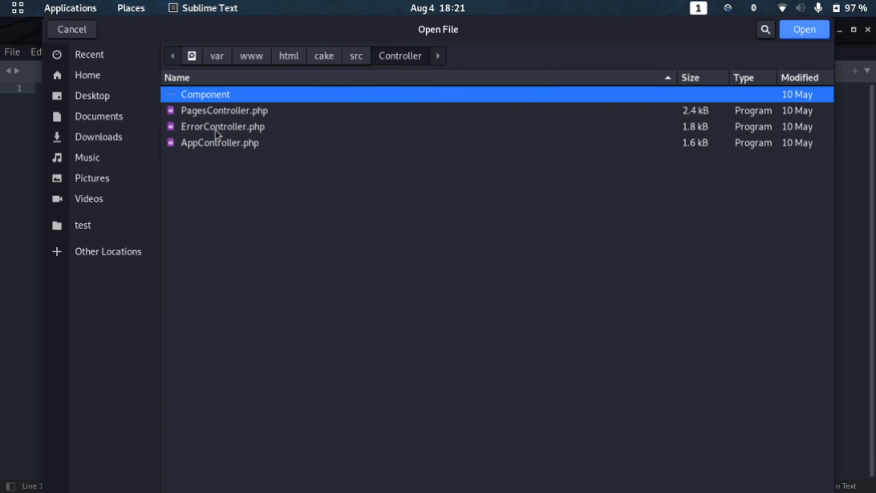
pyautogui.doubleClick(235, 112)
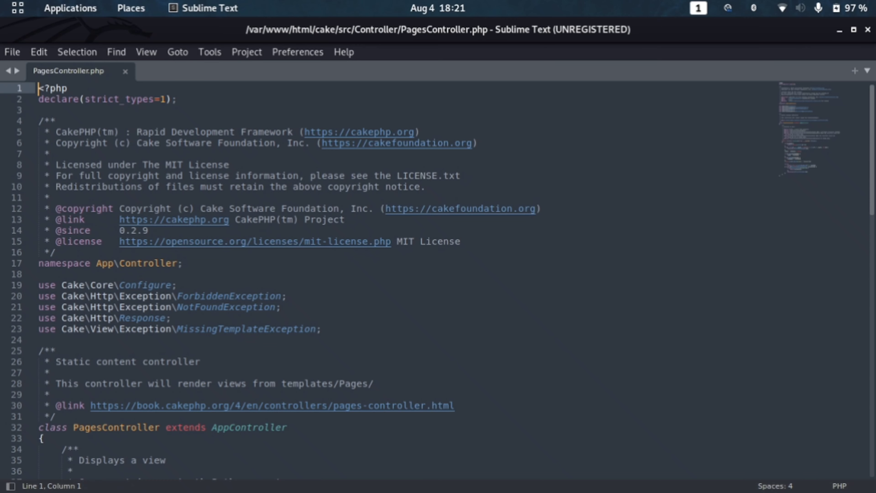
# - Enlarge the editor's font size by several increments so the PagesController.php code is easier to read
pyautogui.hotkey('ctrl', '=')
pyautogui.hotkey('ctrl', '=')
pyautogui.hotkey('ctrl', '=')
pyautogui.hotkey('ctrl', '=')
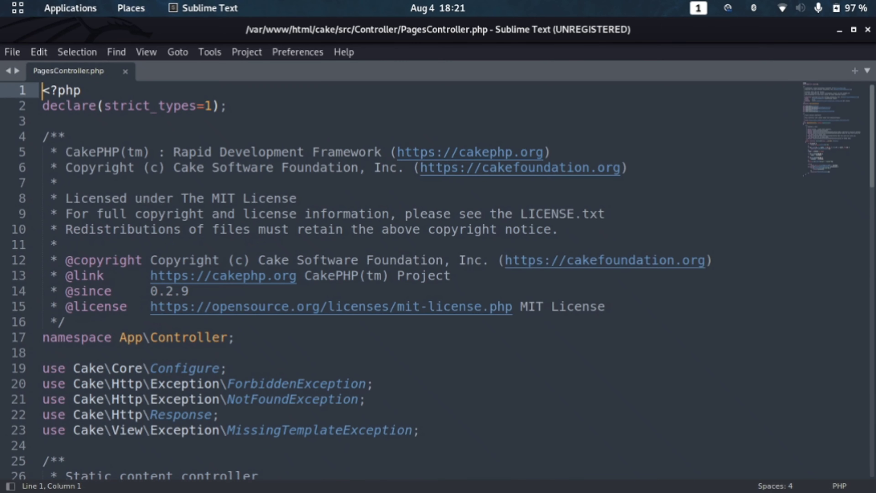
# - Look over the cake folder in Files, the CakePHP welcome page in Chrome and the terminal, and return to Sublime Text
pyautogui.hotkey('alt', 'Tab')
pyautogui.hotkey('alt', 'Tab')
pyautogui.hotkey('alt', 'Tab')
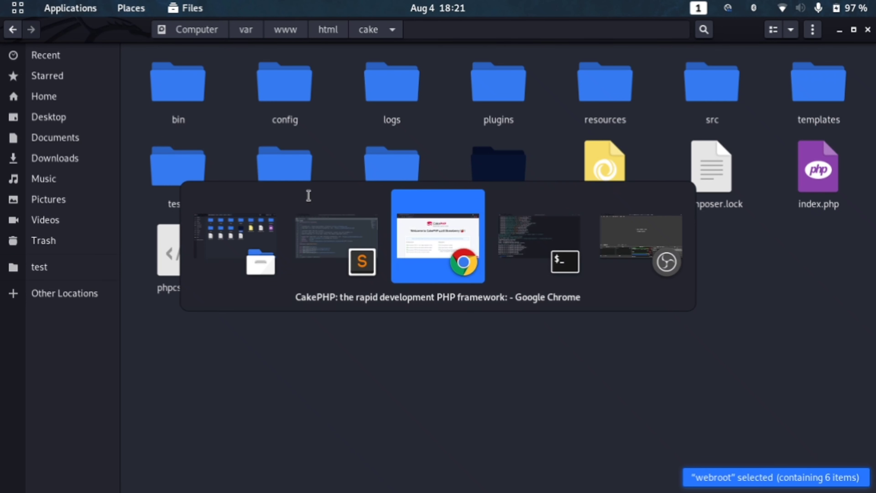
pyautogui.hotkey('alt', 'Tab')
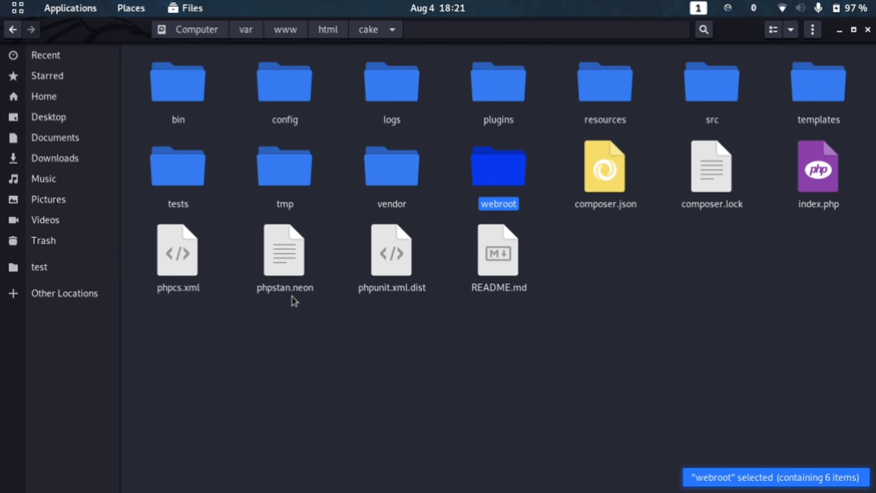
pyautogui.hotkey('alt', 'Tab')
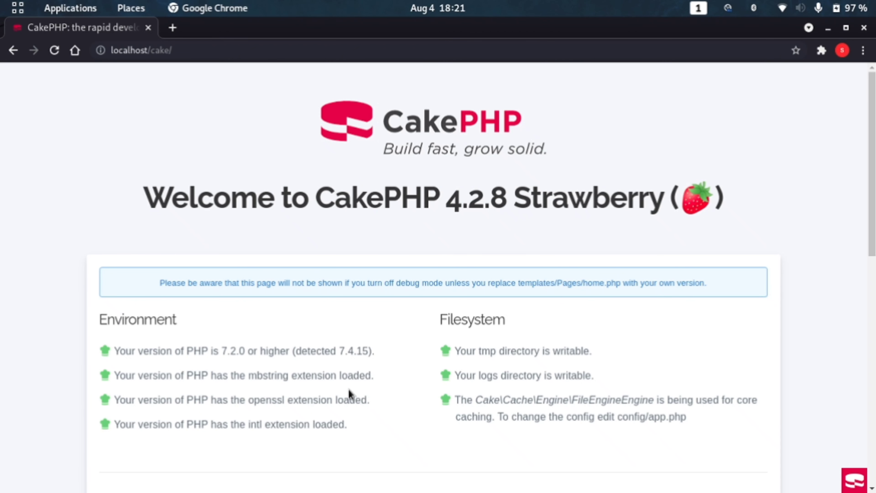
pyautogui.hotkey('alt', 'Tab')
pyautogui.hotkey('alt', 'Tab')
pyautogui.hotkey('alt', 'Tab')
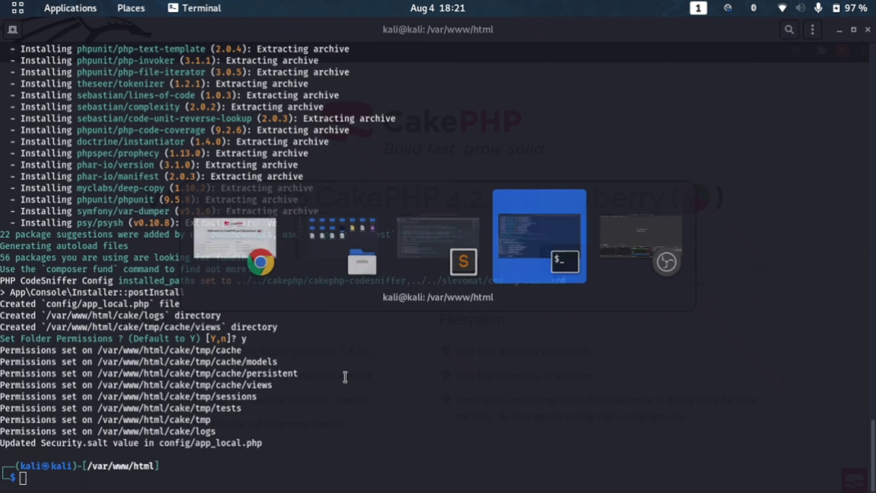
pyautogui.hotkey('alt', 'Tab')
pyautogui.hotkey('alt', 'Tab')
pyautogui.hotkey('alt', 'Tab')
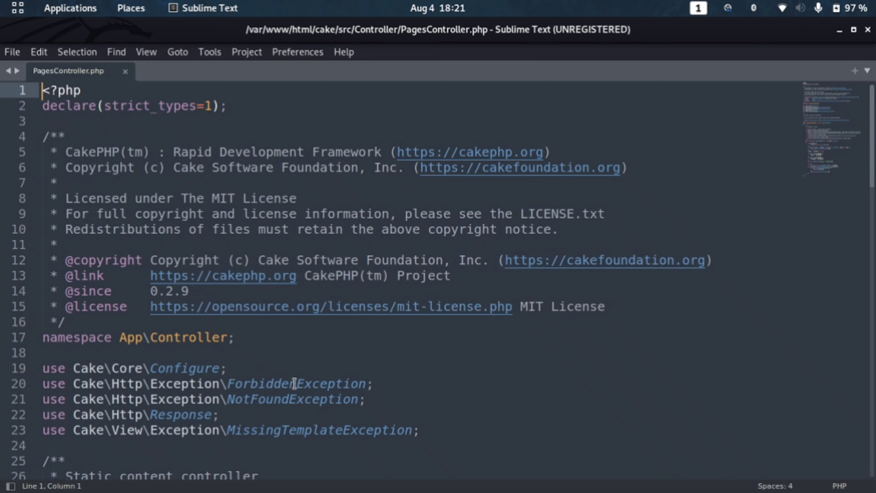
# - Read through PagesController.php, examining the display function, its path parameter and the doc comments and imports above it
pyautogui.scroll(-2, 295, 384)
pyautogui.scroll(-12, 294, 384)
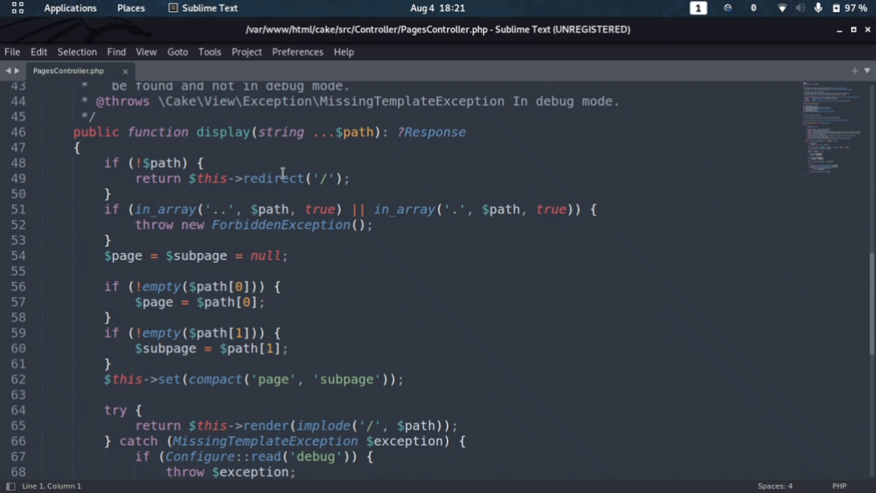
pyautogui.click(237, 132)
pyautogui.click(317, 132)
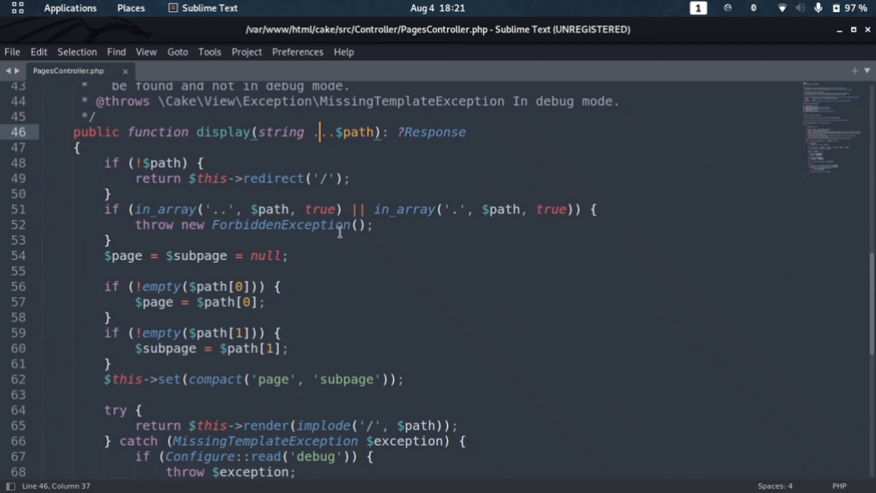
pyautogui.scroll(-10, 282, 387)
pyautogui.scroll(13, 282, 386)
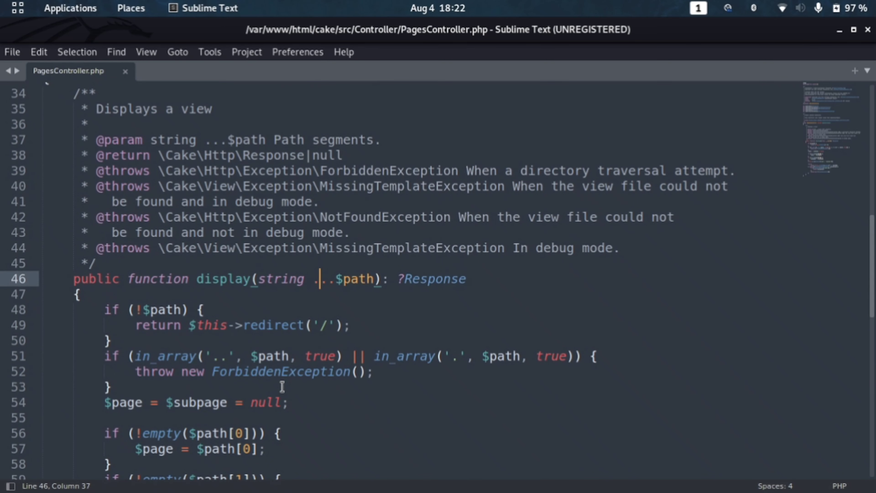
pyautogui.scroll(10, 282, 386)
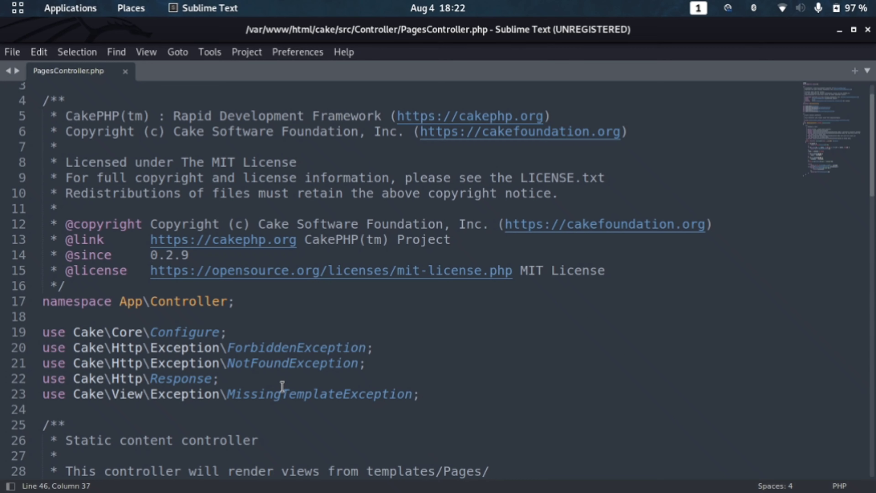
pyautogui.scroll(-9, 362, 391)
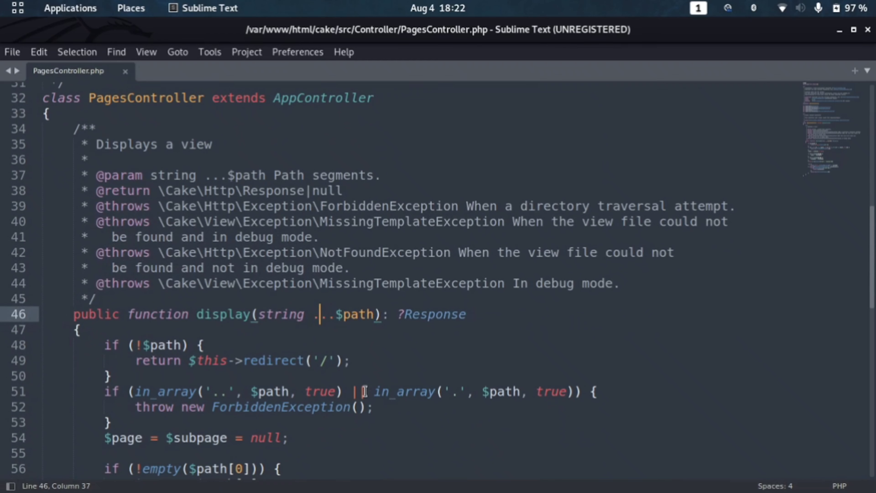